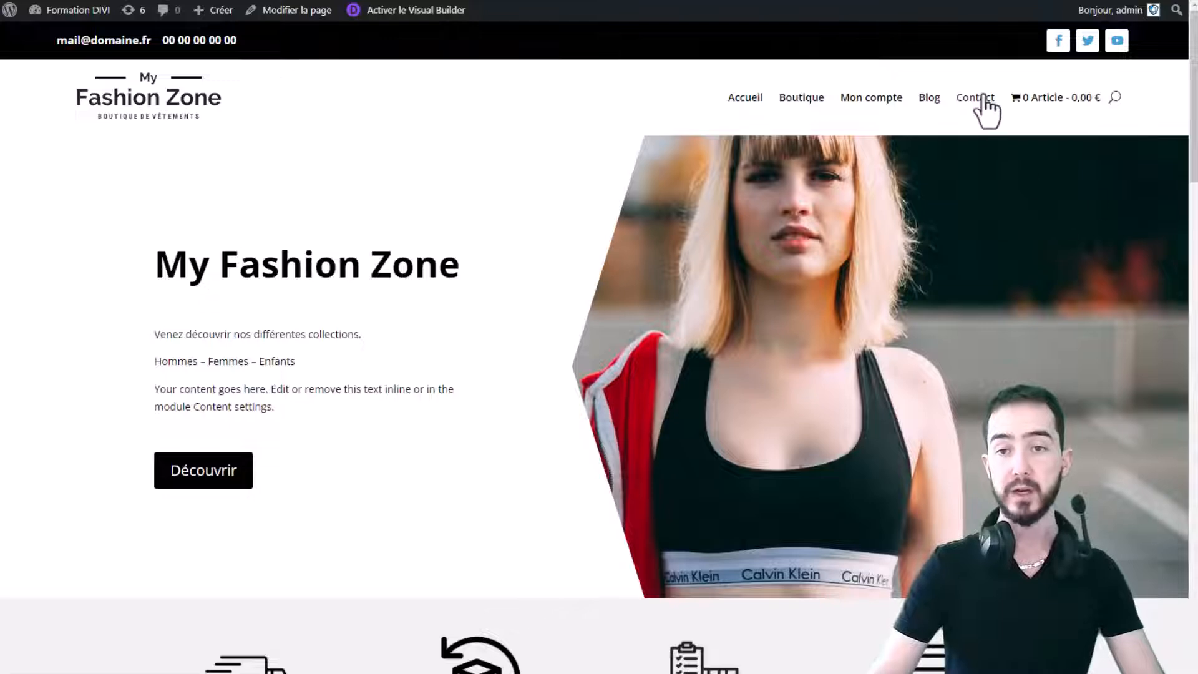
Open the shop's Contact page and examine the two contact forms on it
click(985, 97)
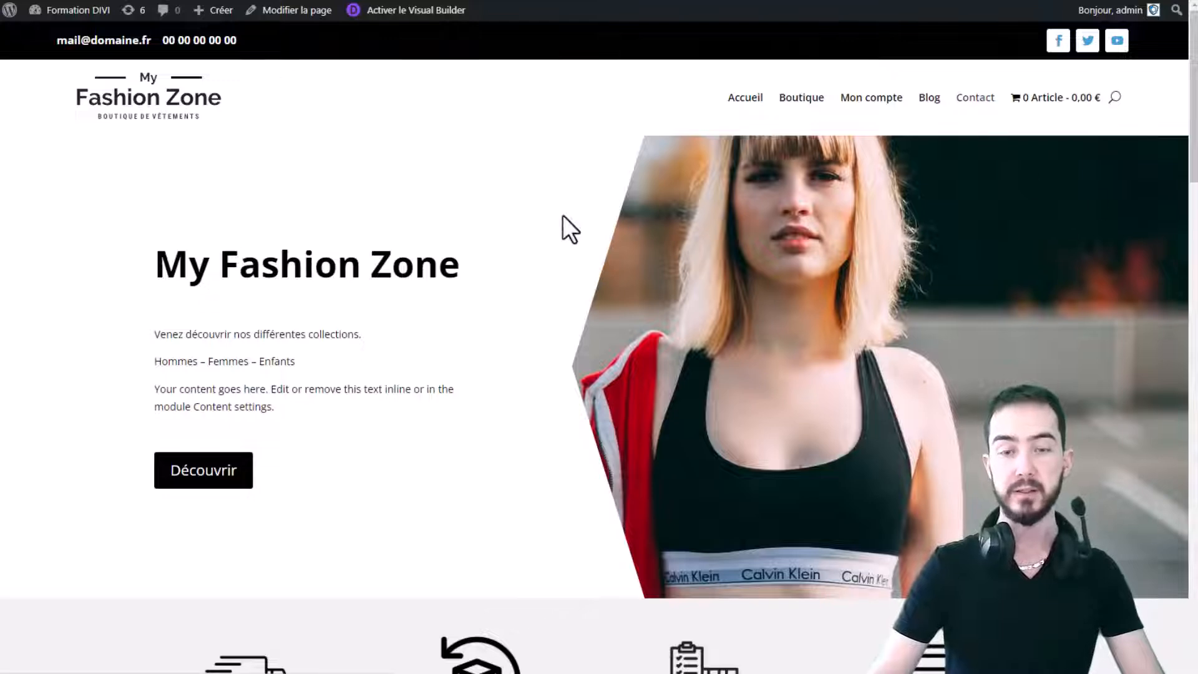
scroll(593, 248, down, 10)
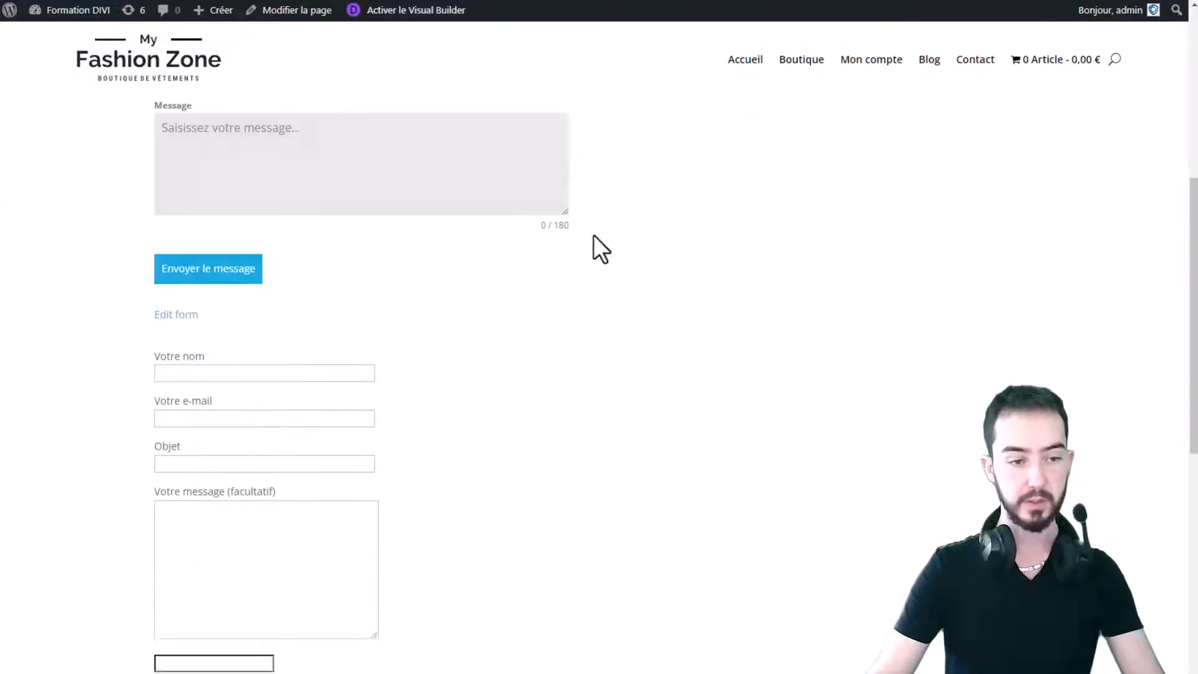
scroll(679, 254, up, 2)
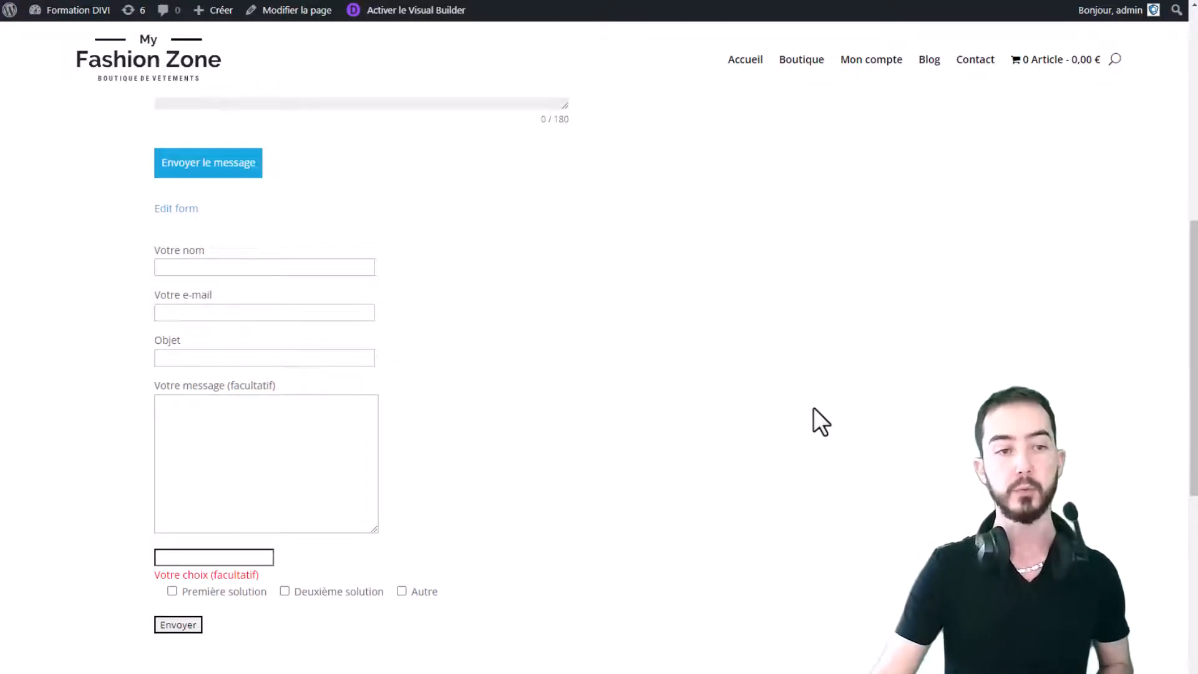
scroll(815, 412, up, 6)
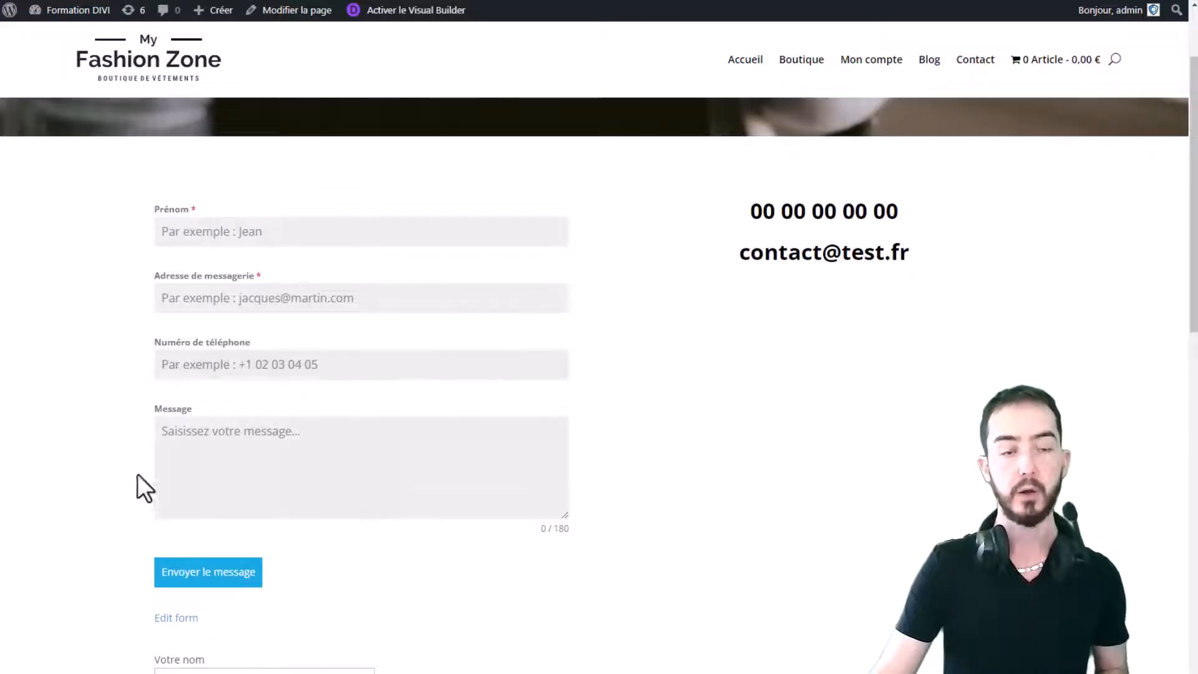
scroll(550, 355, down, 3)
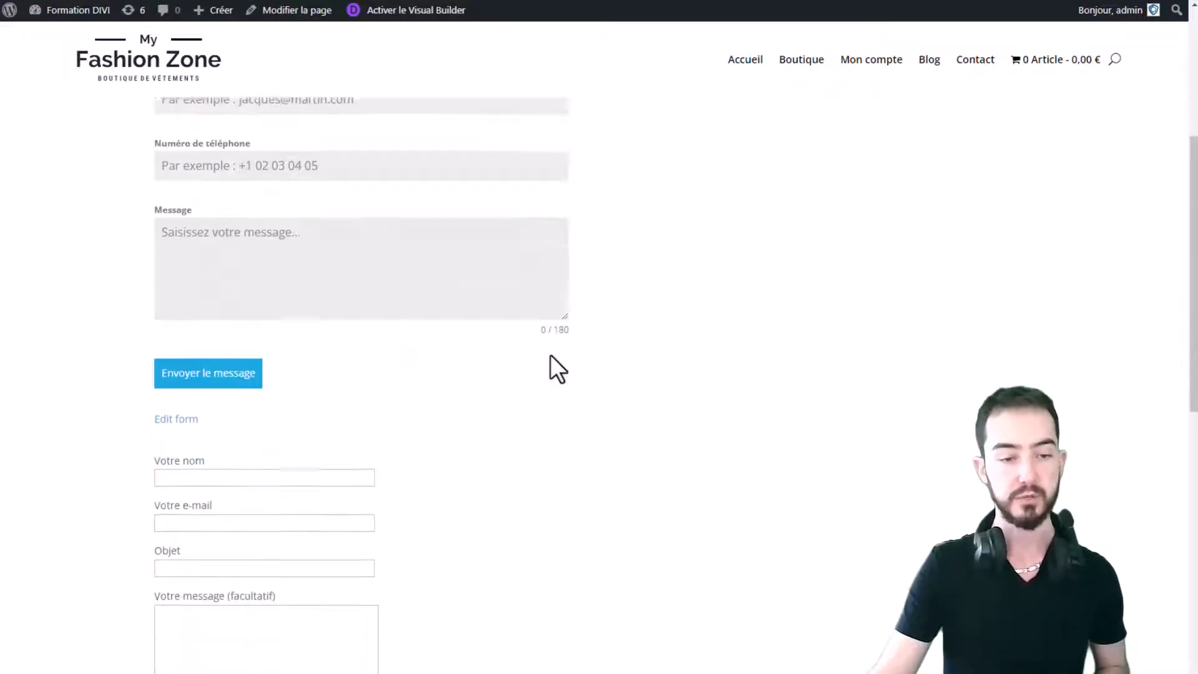
scroll(551, 356, down, 2)
scroll(201, 468, down, 1)
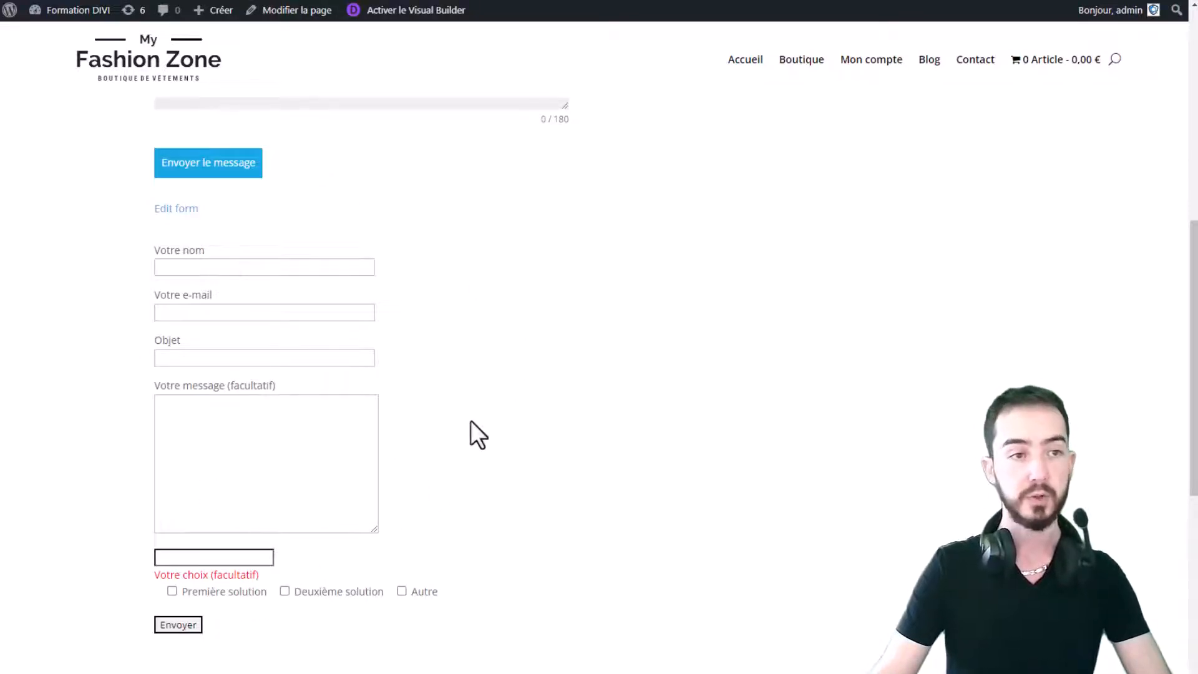
Open the reCAPTCHA configuration among the contact form plugin's external API integrations in the WordPress dashboard
click(71, 16)
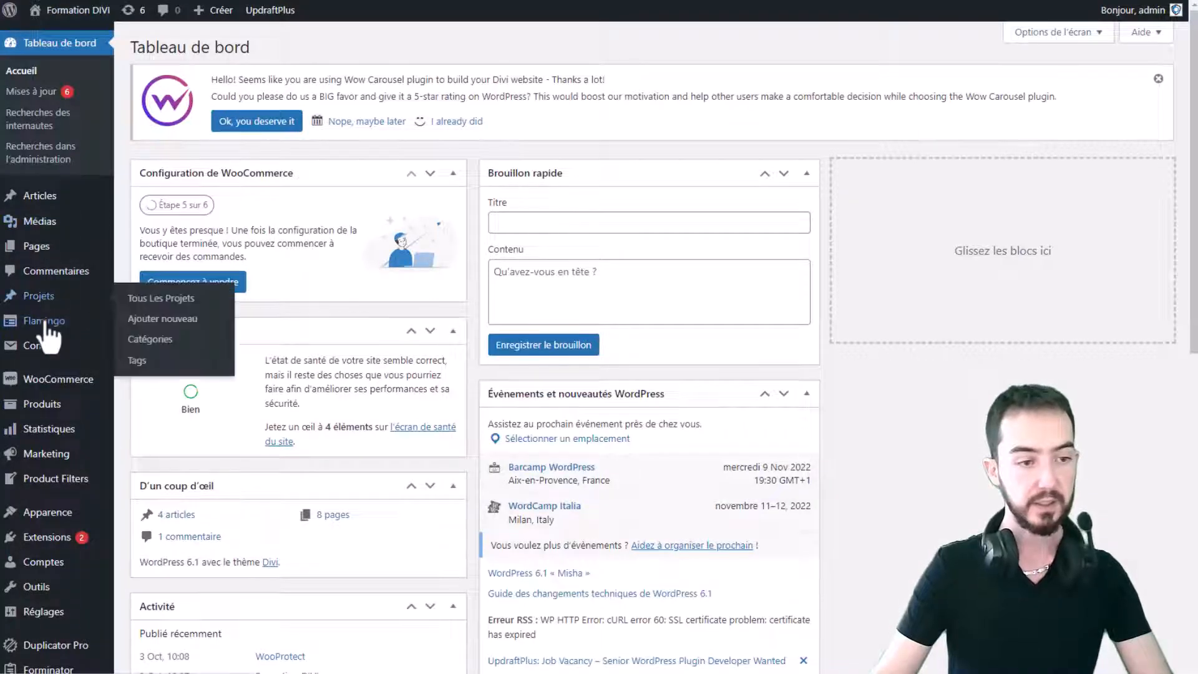
mouse_move(42, 345)
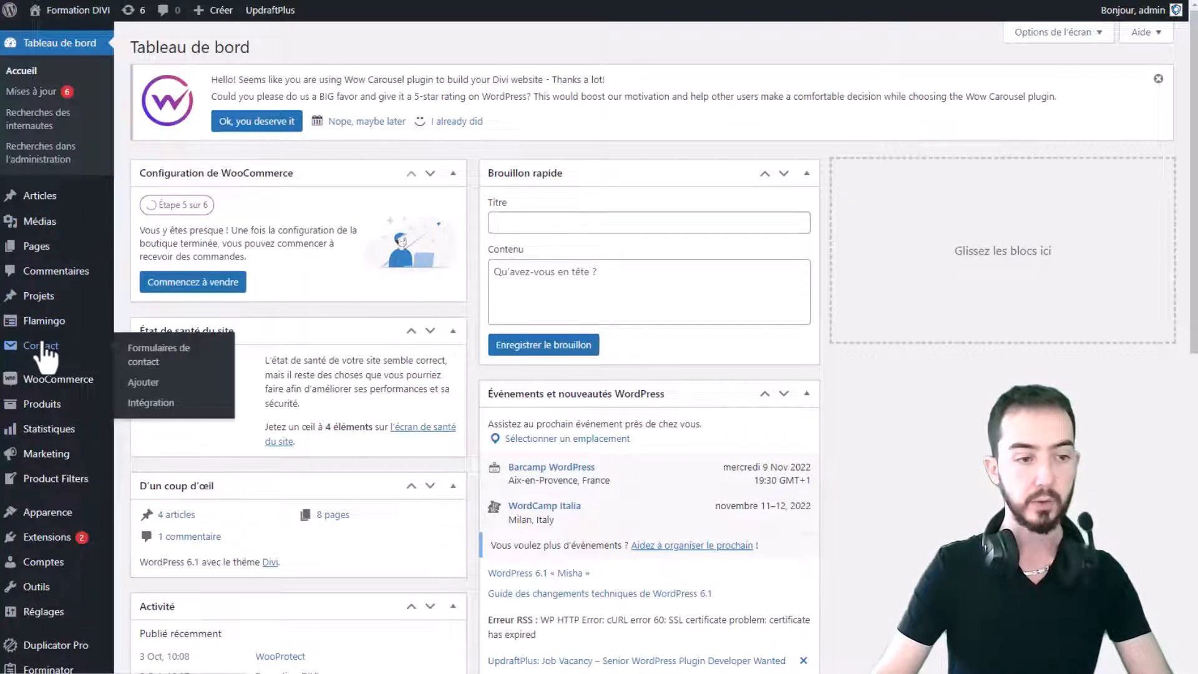
click(159, 363)
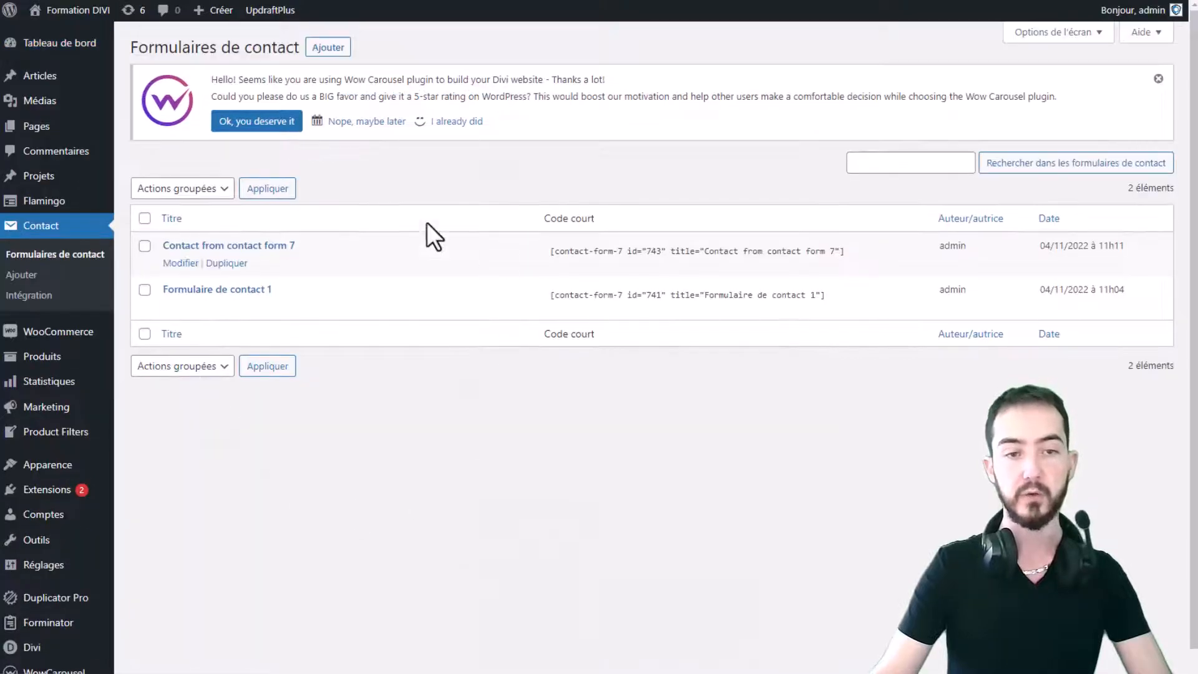
click(29, 296)
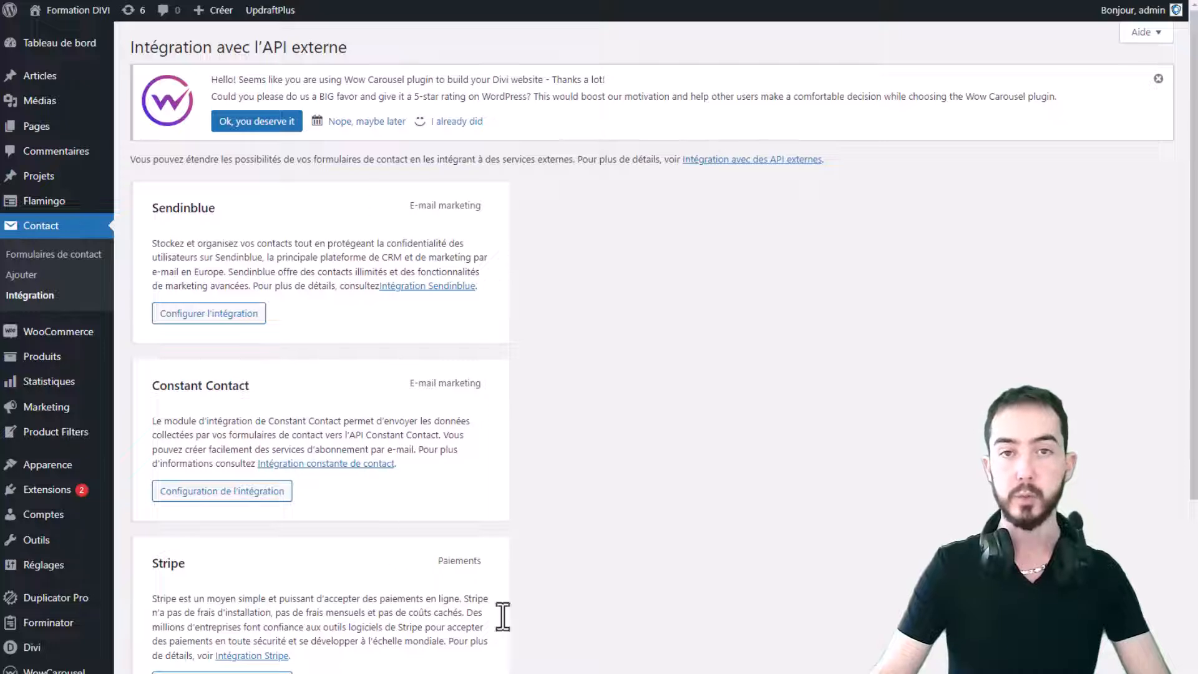
scroll(559, 388, down, 3)
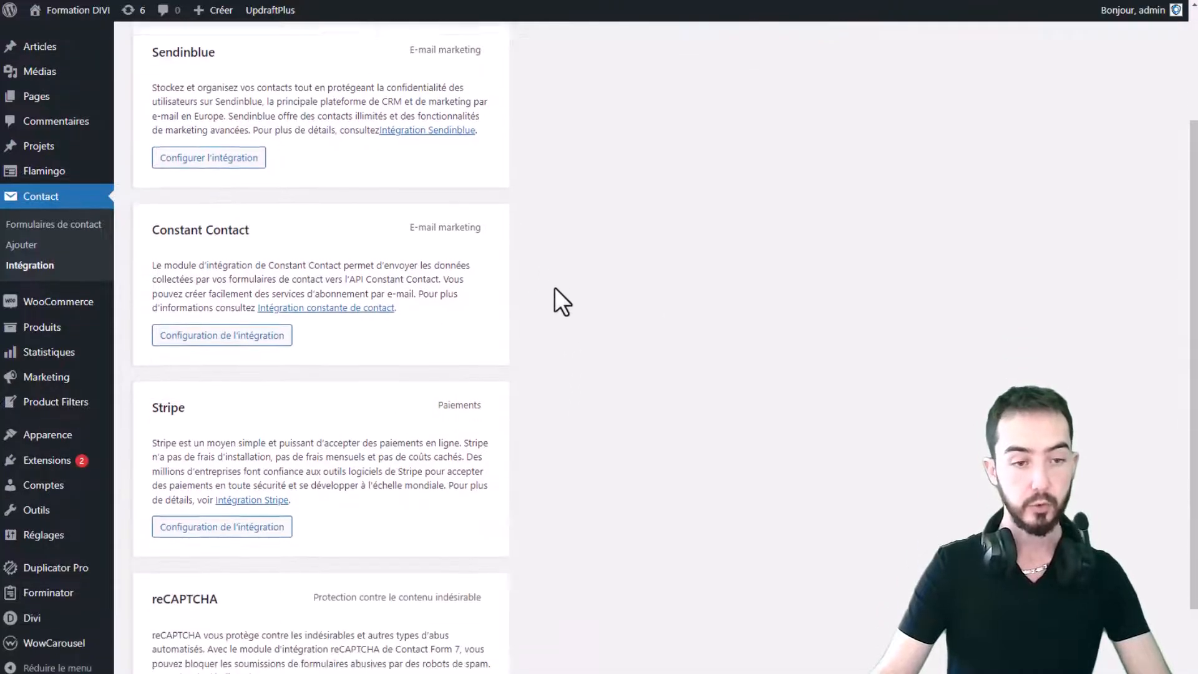
scroll(562, 302, down, 2)
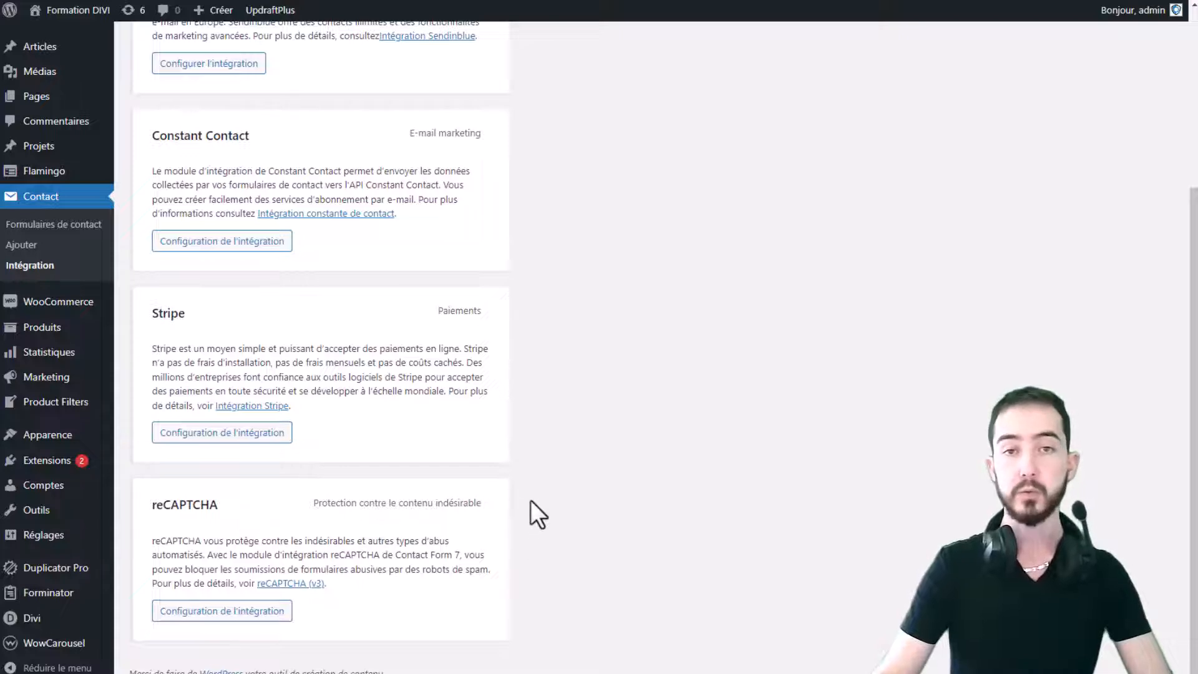
click(203, 613)
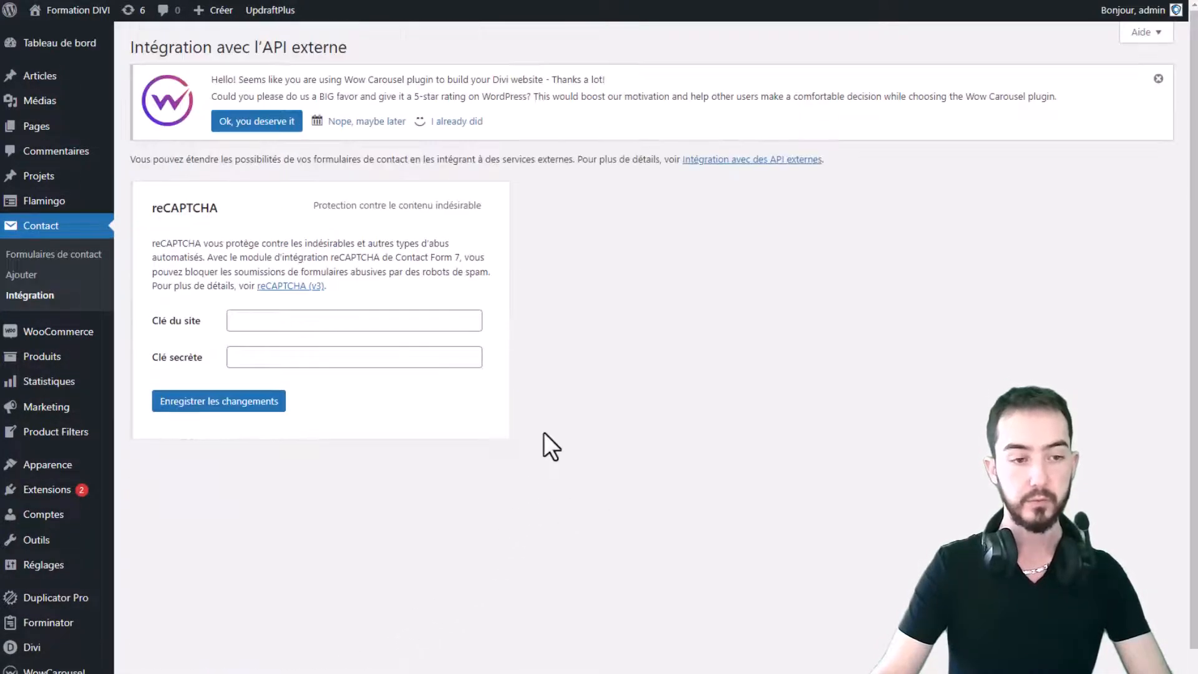
drag(167, 323, 233, 324)
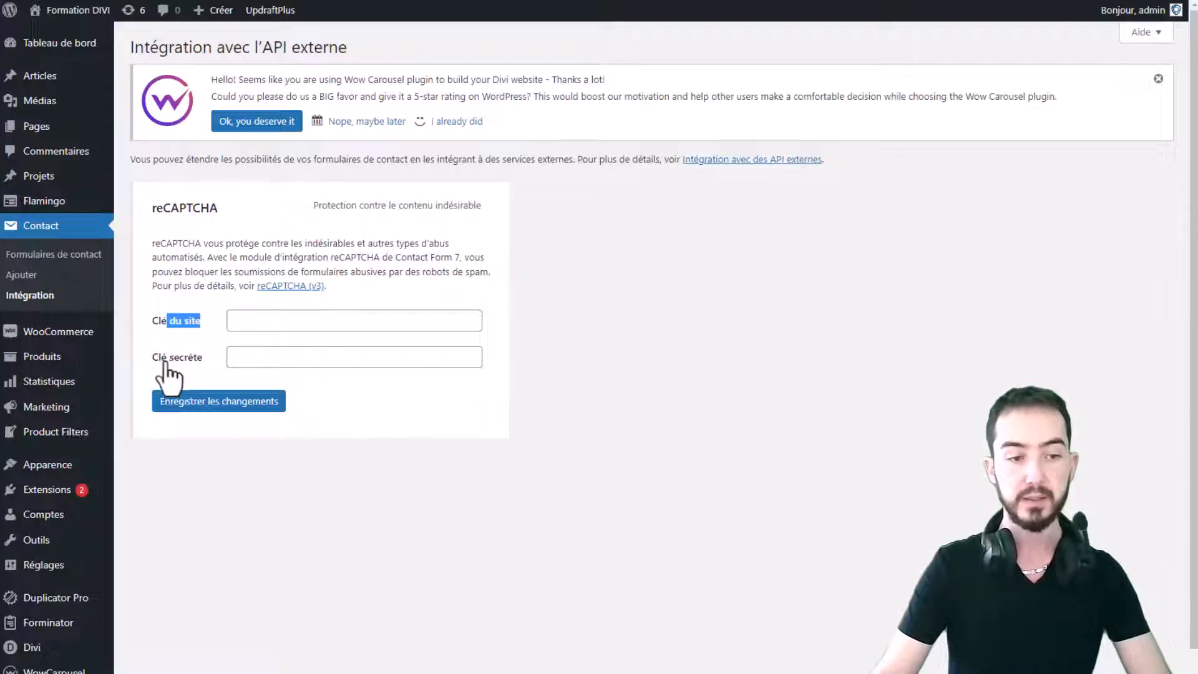
drag(166, 359, 203, 361)
click(653, 534)
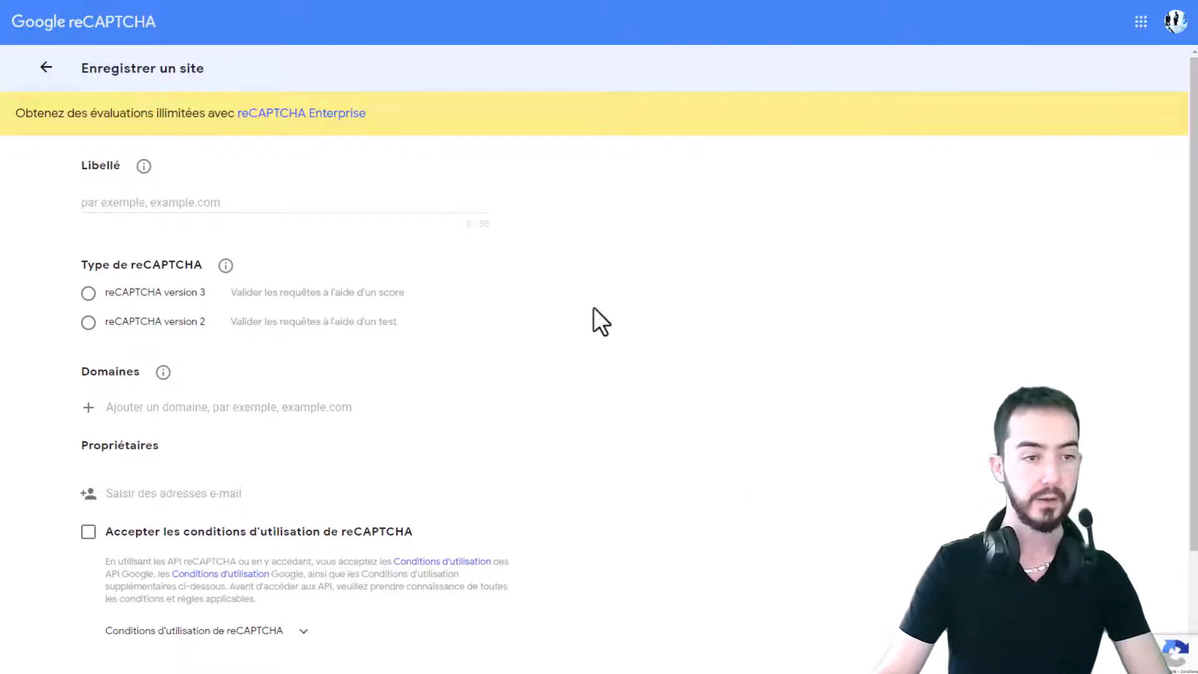
On Google reCAPTCHA's site registration page, label the site "Divi.formation" and choose reCAPTCHA version 3
click(235, 203)
text(Divi)
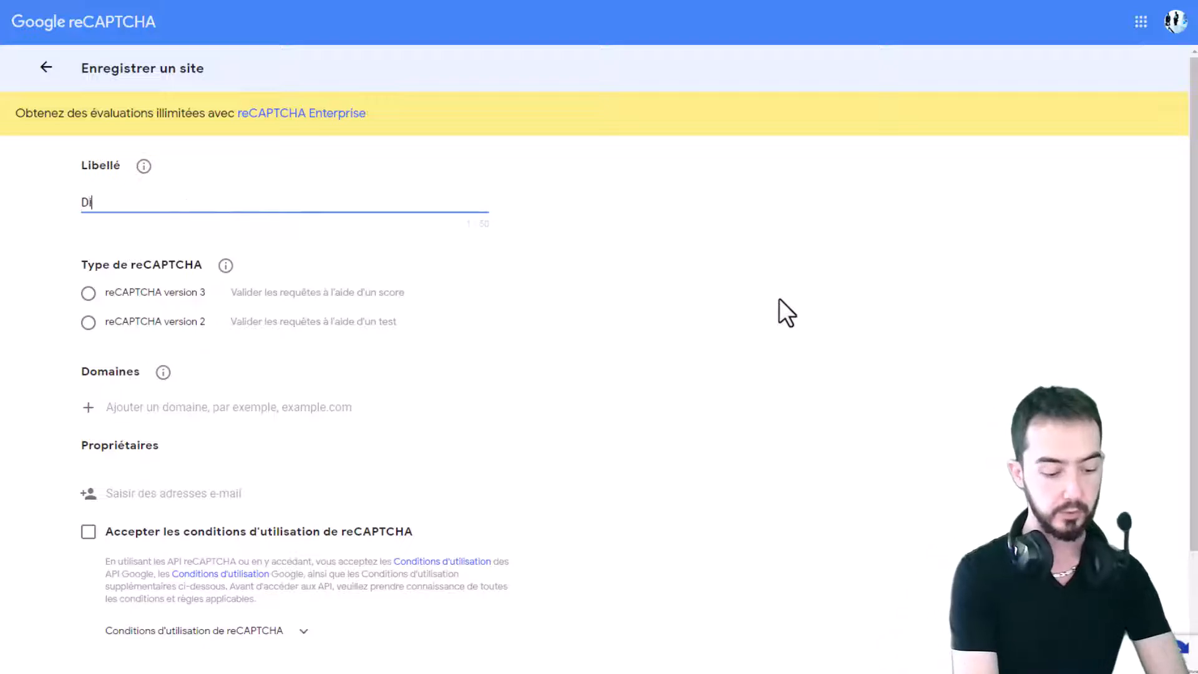
text(.f)
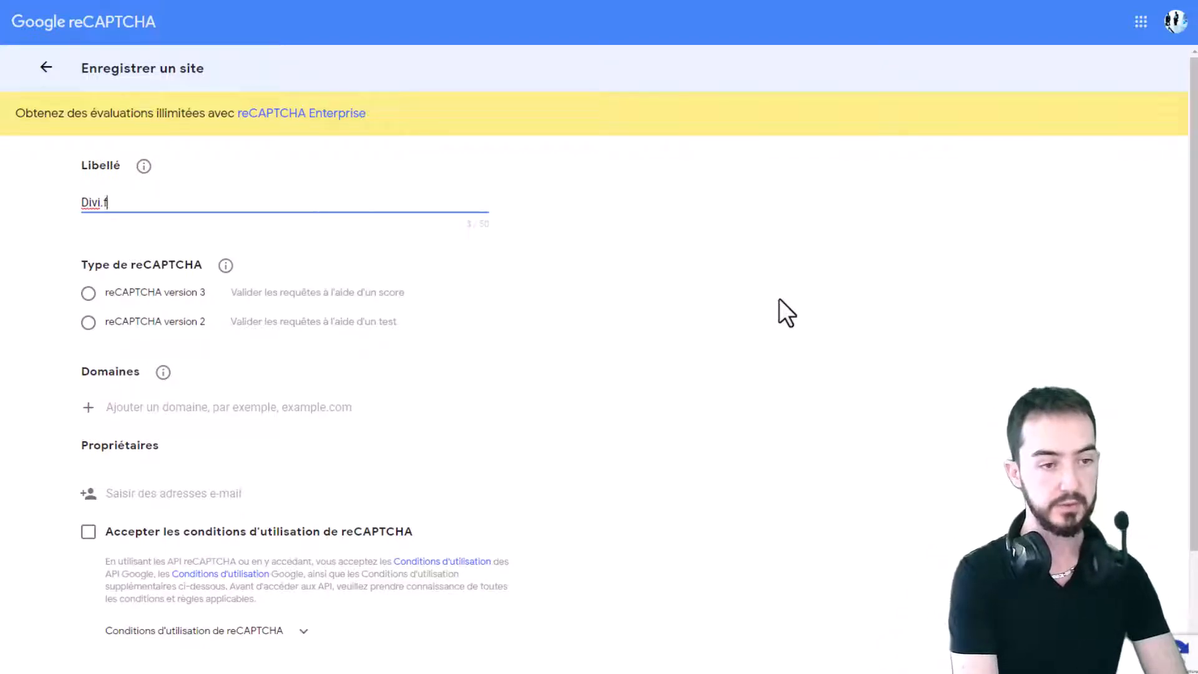
text(ormation)
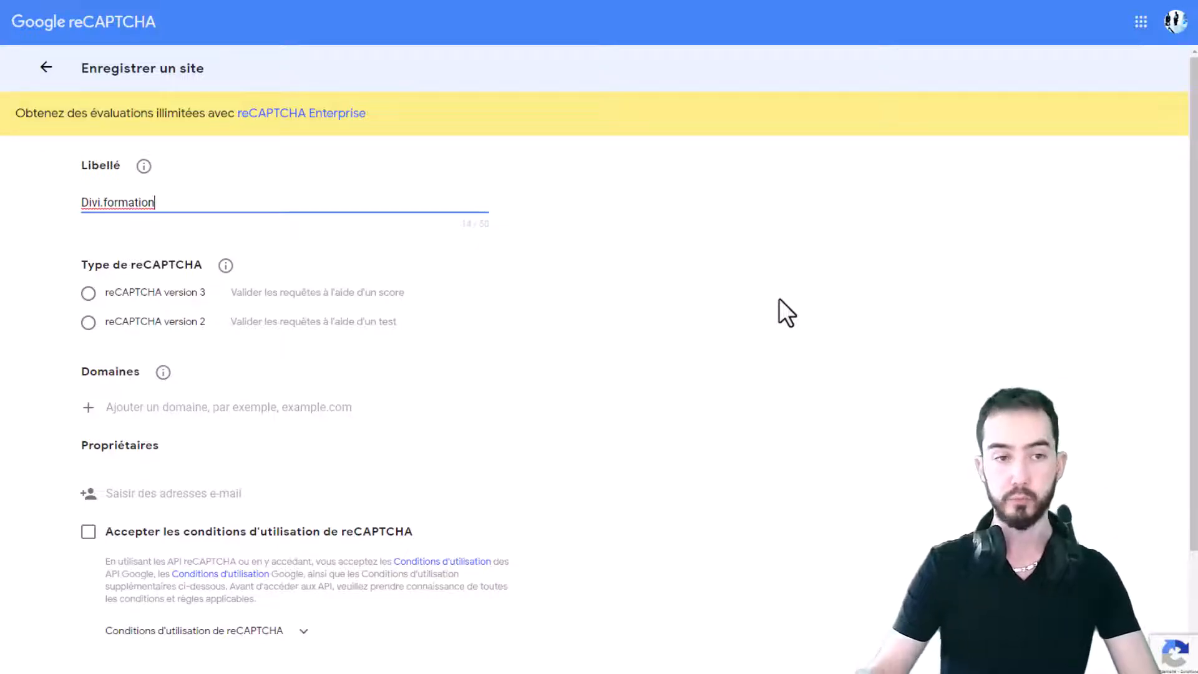
click(699, 302)
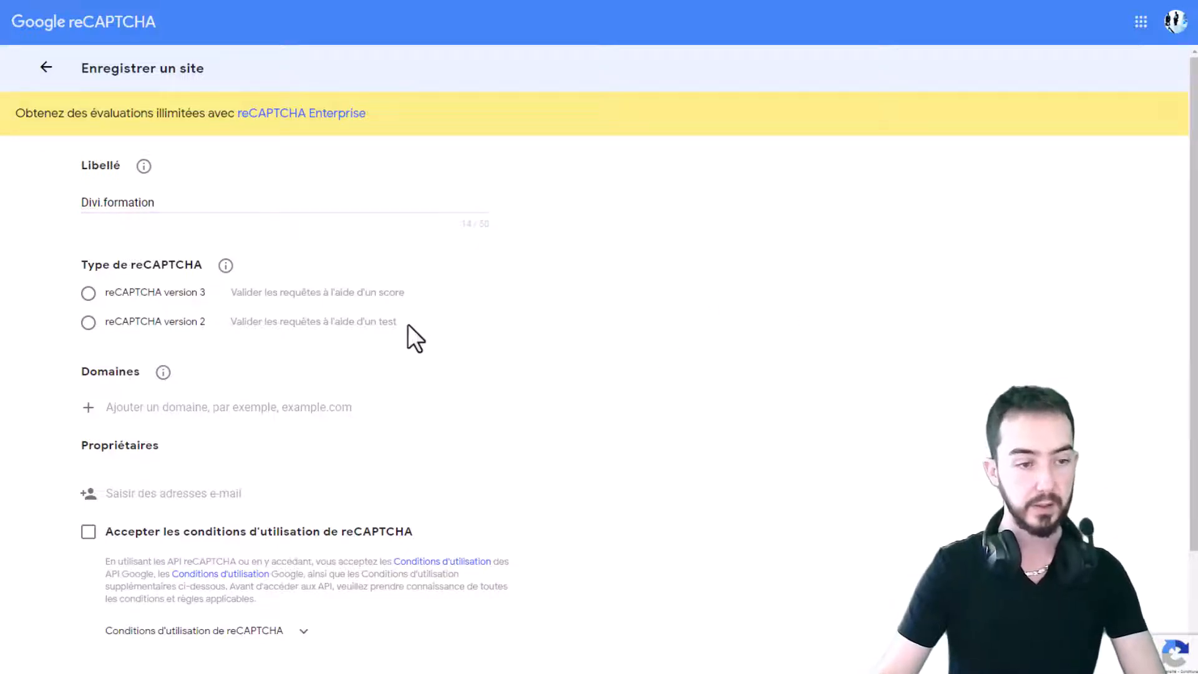
click(163, 290)
scroll(484, 332, down, 1)
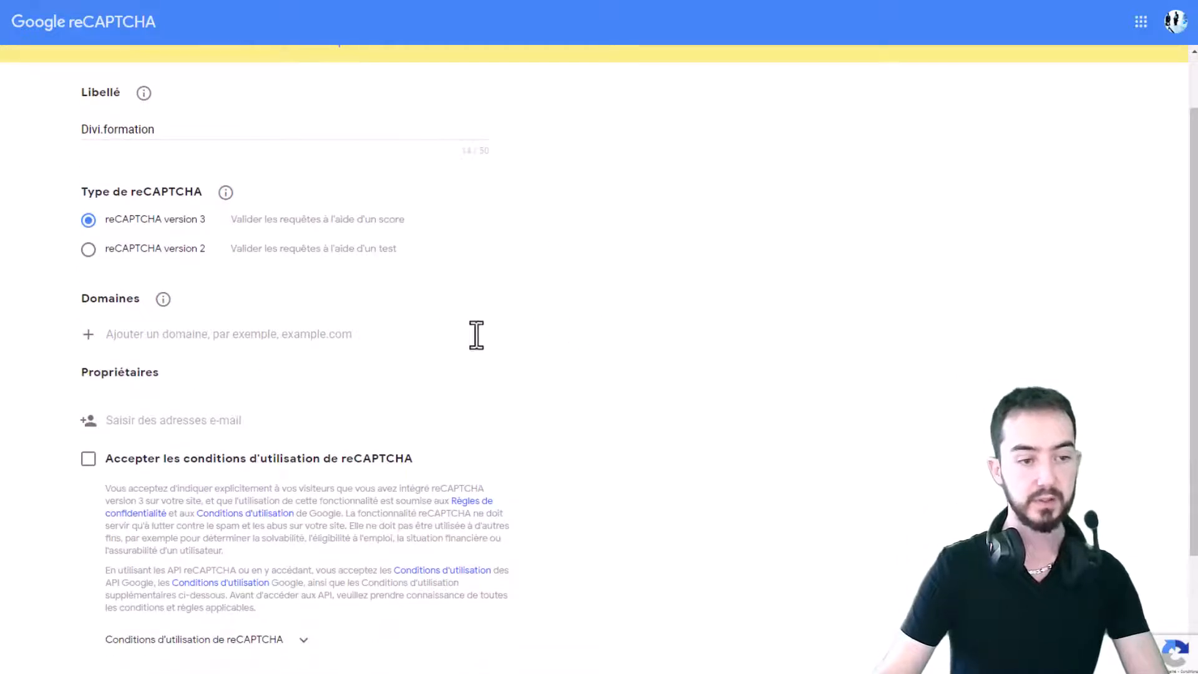
click(229, 333)
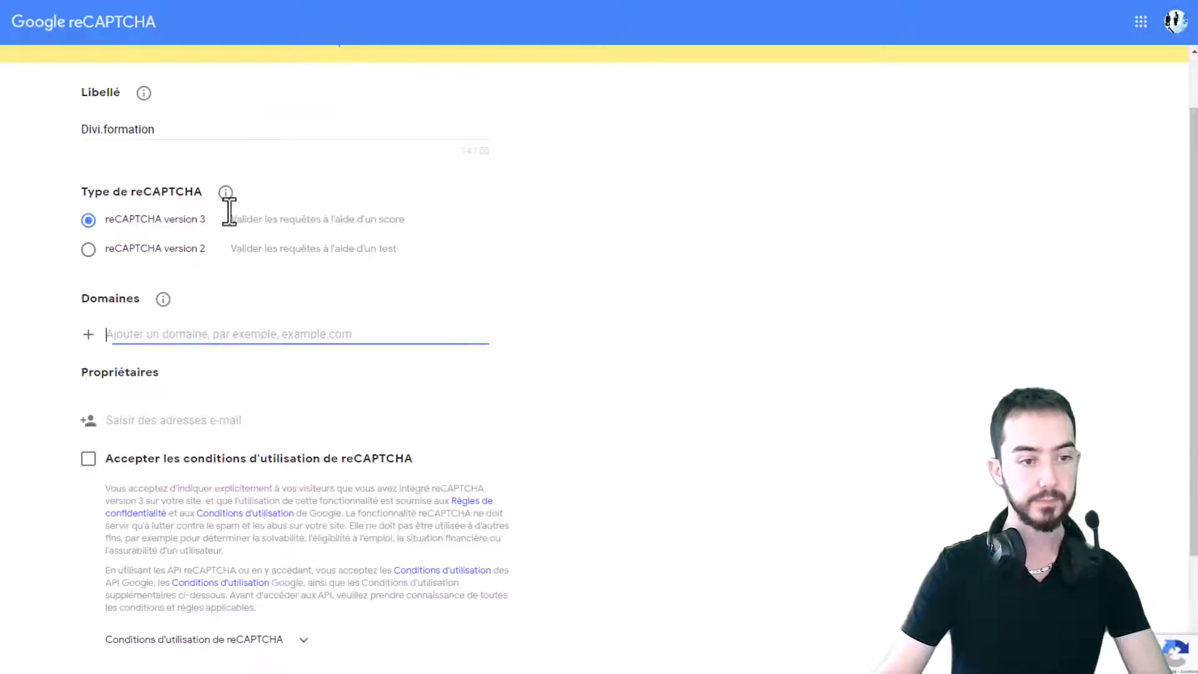
text(https://divi.mydevzone.eu/)
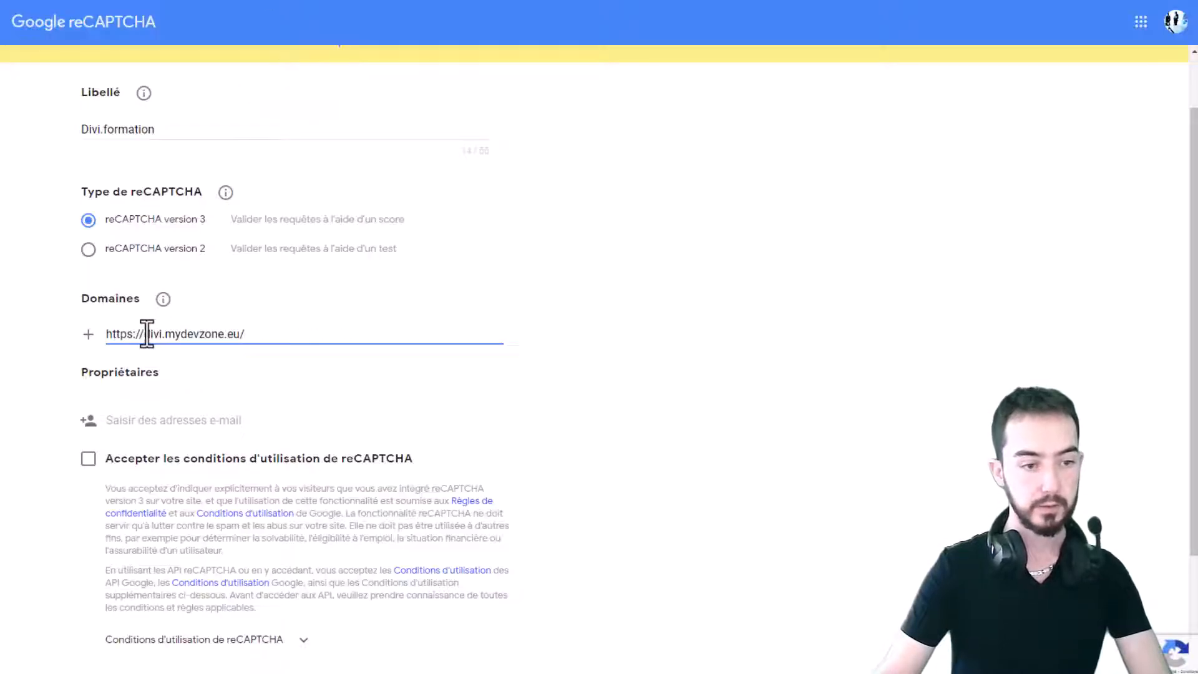
drag(144, 335, 105, 335)
key(BackSpace)
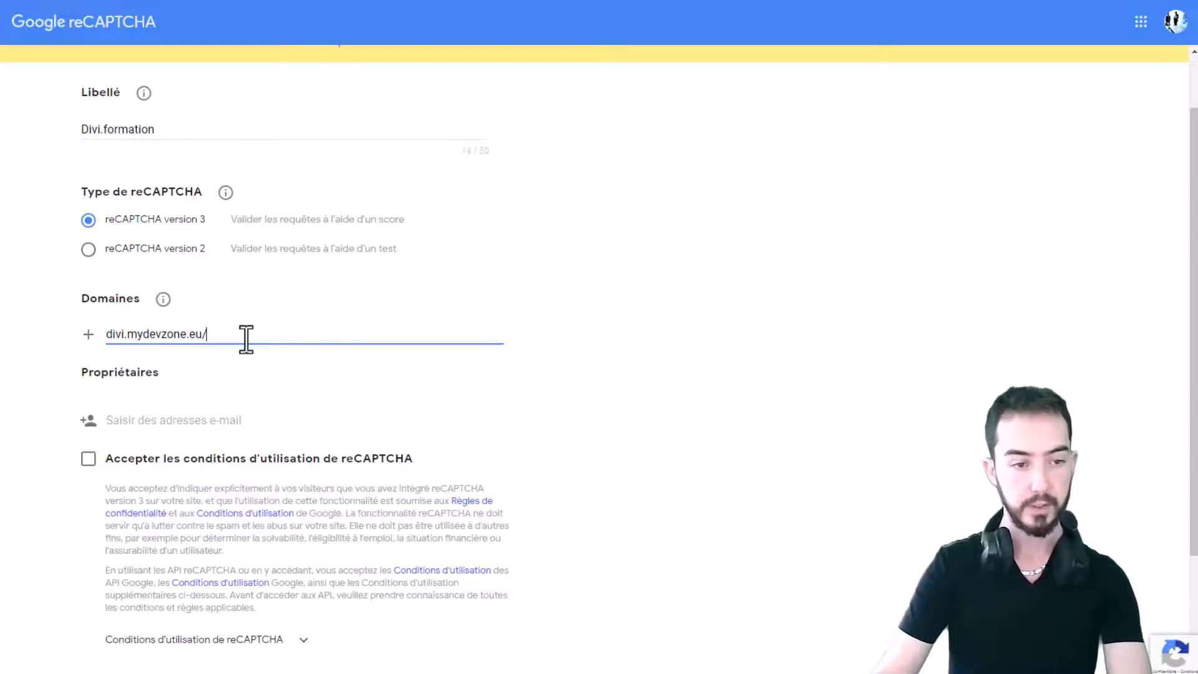
drag(108, 335, 209, 332)
click(139, 335)
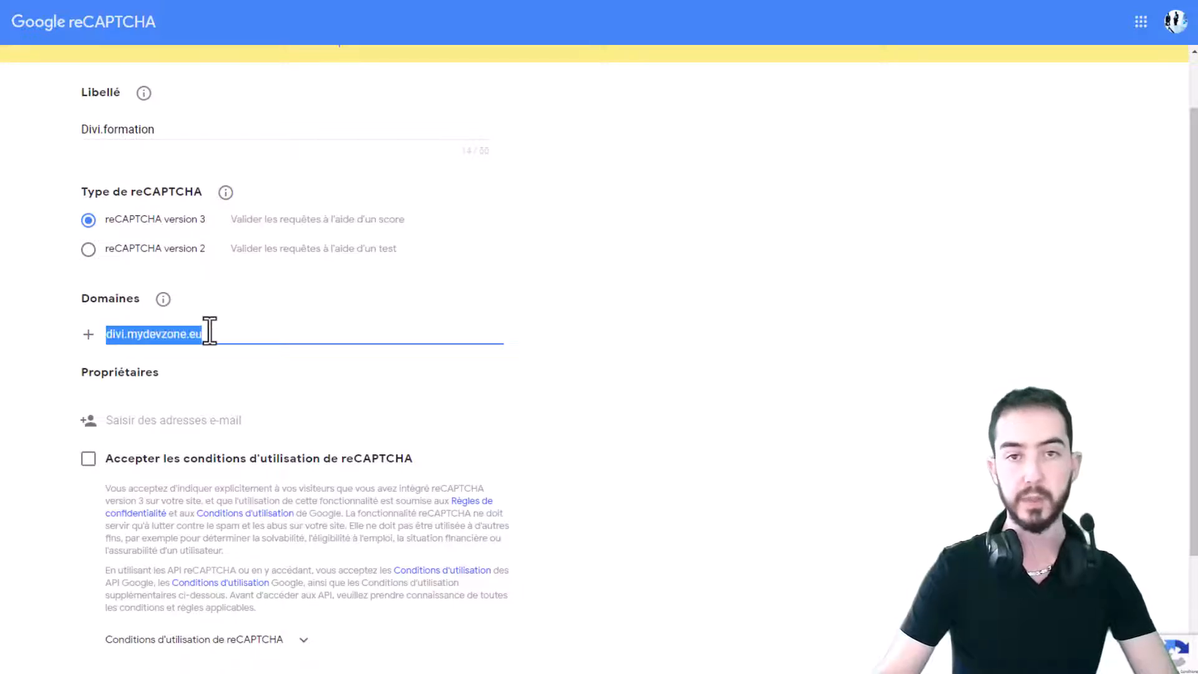
click(210, 331)
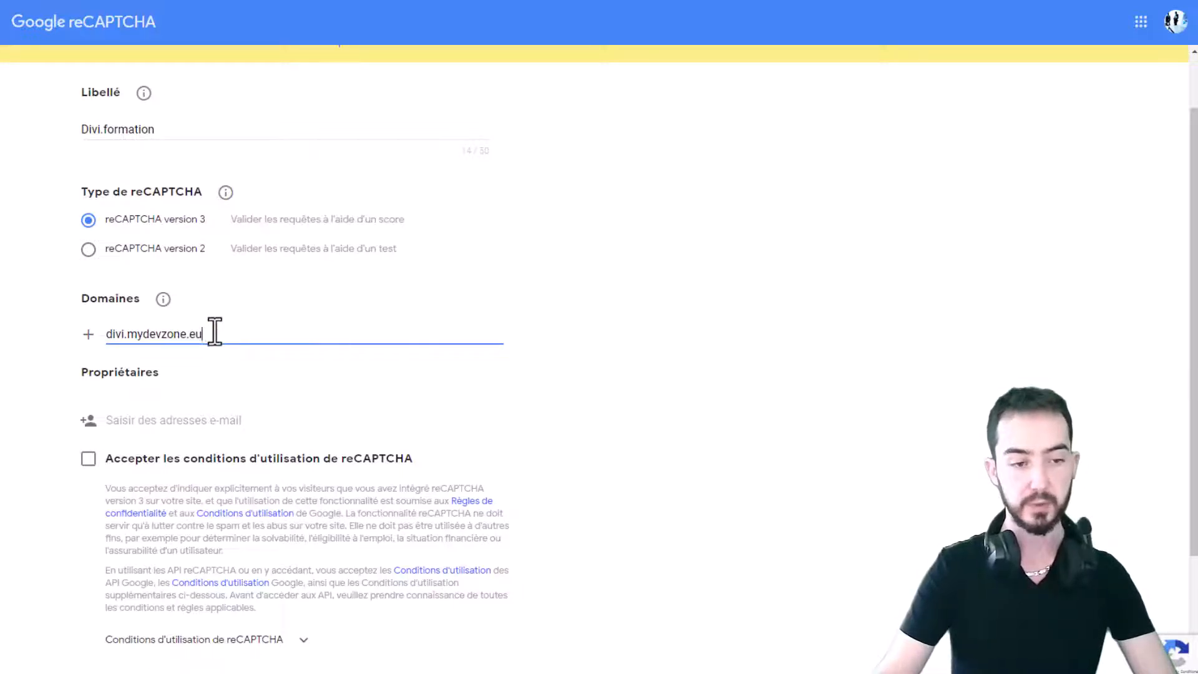
Accept the reCAPTCHA terms of use and submit the site registration
click(88, 460)
scroll(687, 406, down, 3)
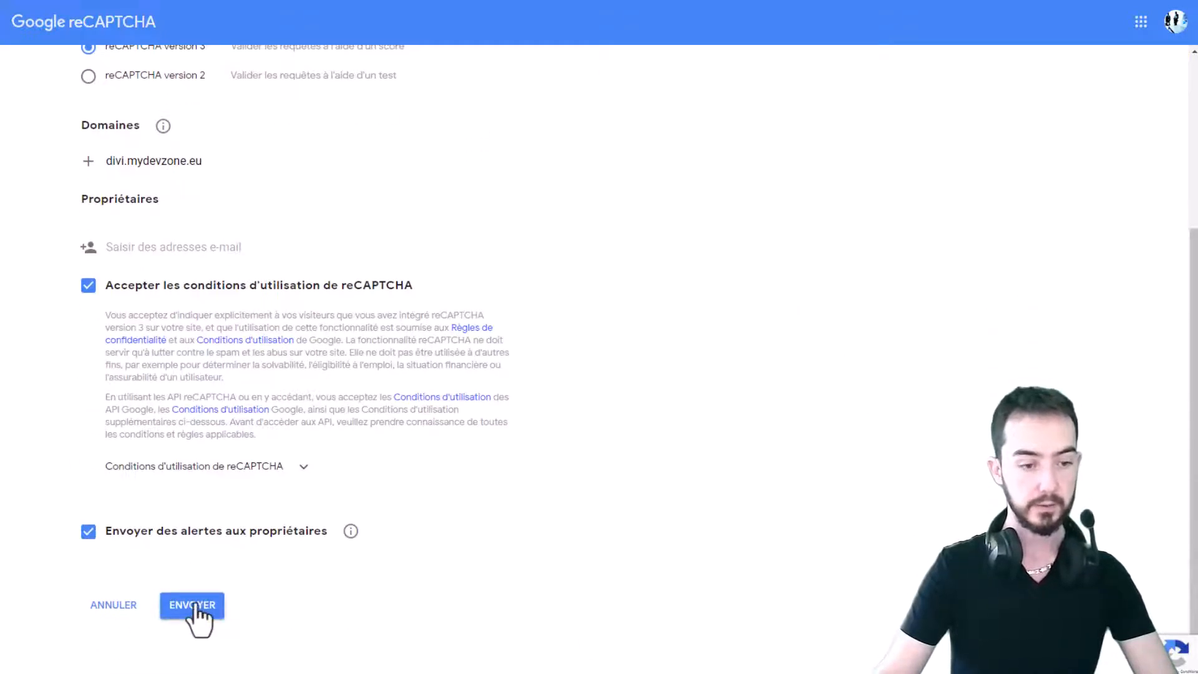
click(196, 604)
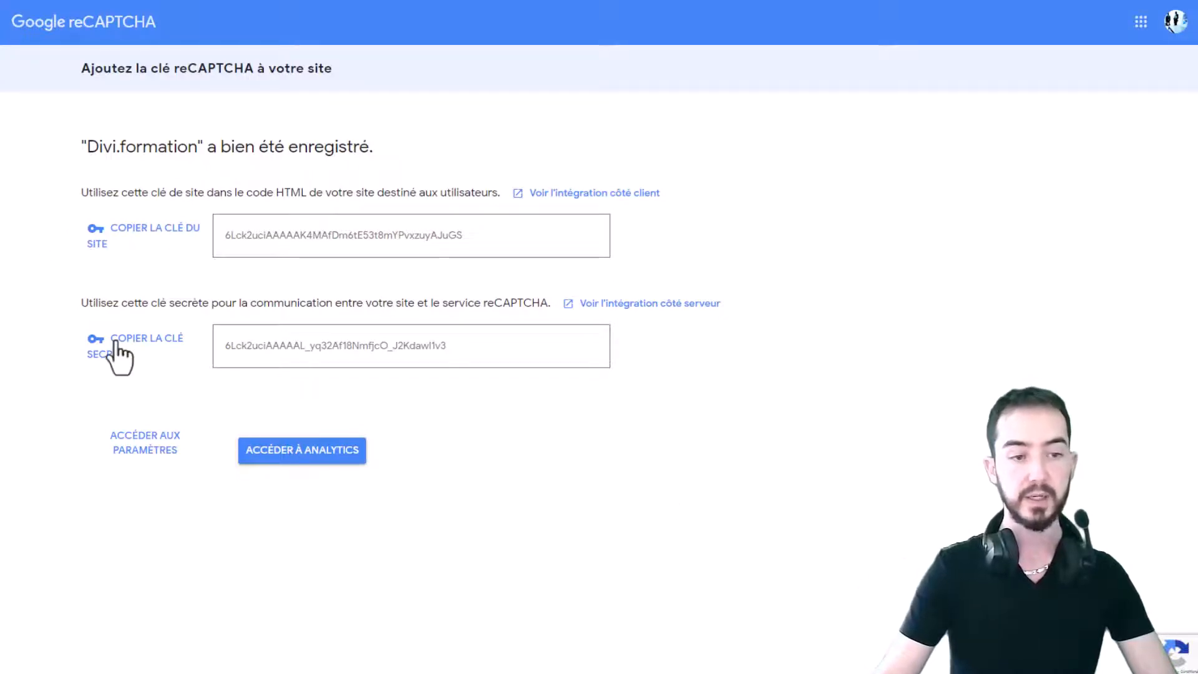
Copy the generated site key into the "Clé du site" field of the WordPress reCAPTCHA integration
click(160, 234)
key(ctrl+shift+Tab)
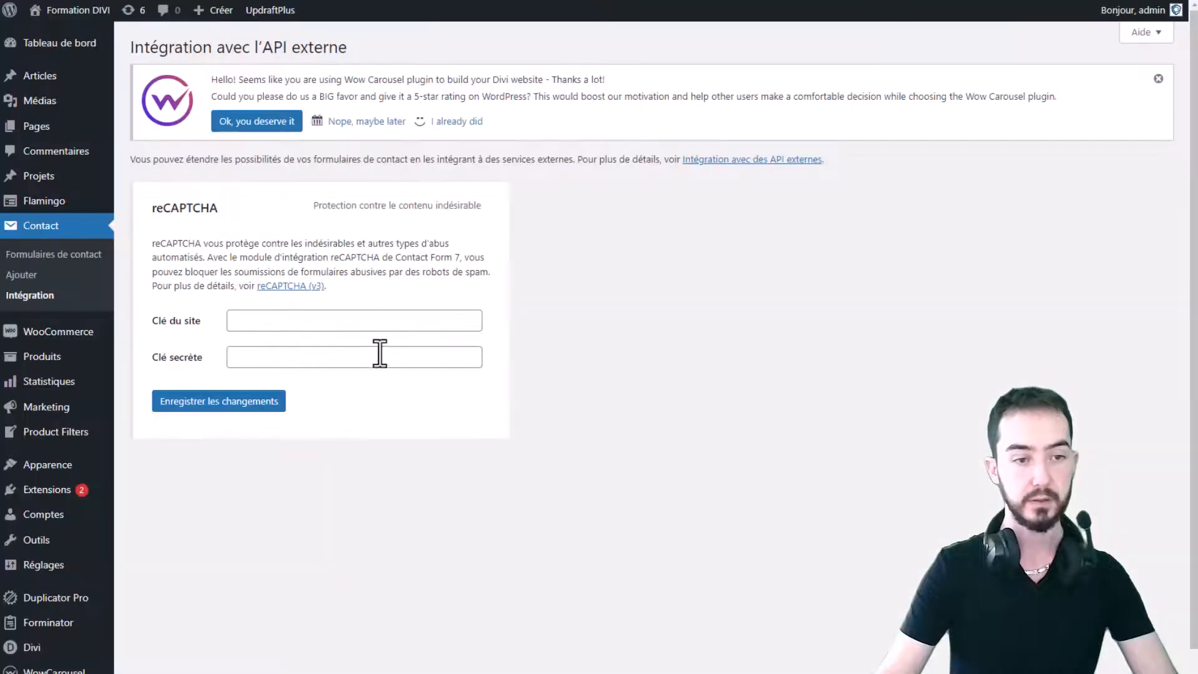
click(348, 320)
key(ctrl+v)
Copy the generated secret key from Google reCAPTCHA into WordPress's "Clé secrète" field and save the integration changes
key(ctrl+Tab)
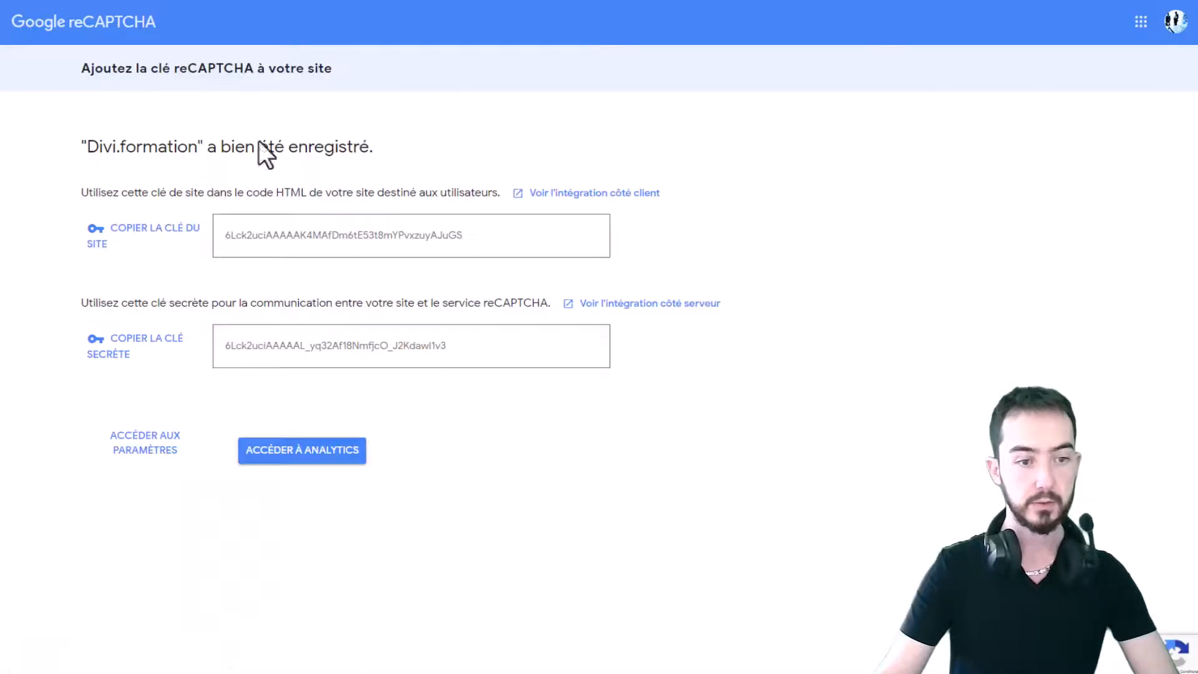
double_click(292, 345)
key(ctrl+c)
key(ctrl+shift+Tab)
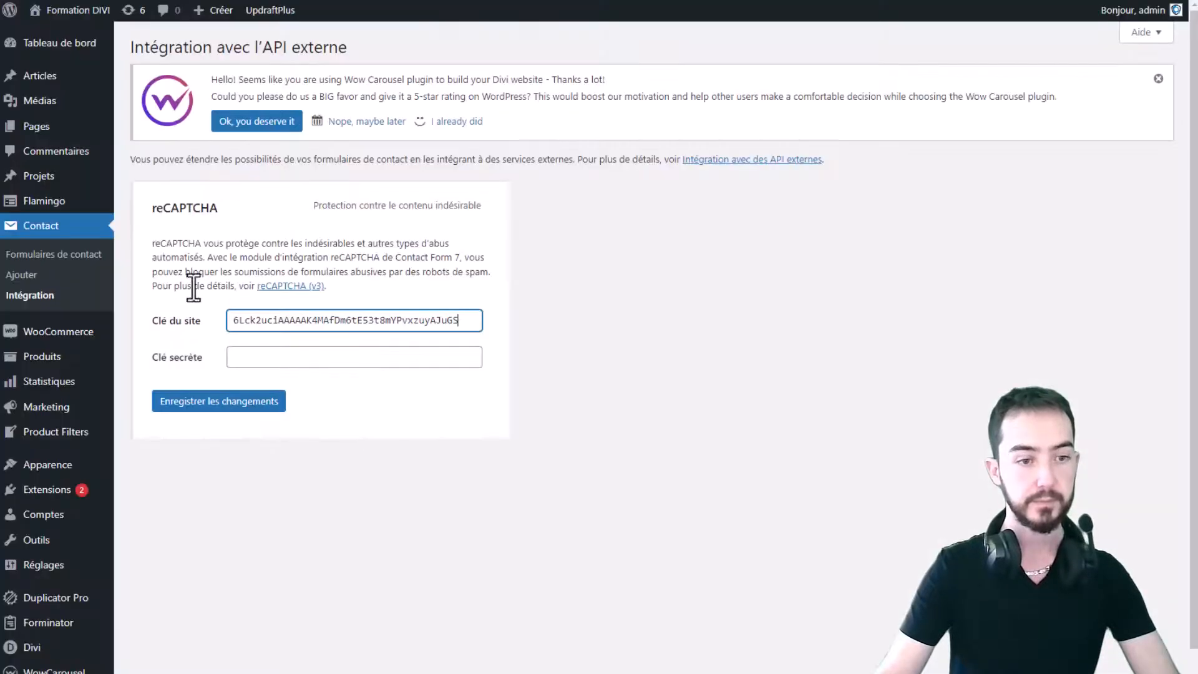
click(258, 358)
key(ctrl+v)
click(256, 405)
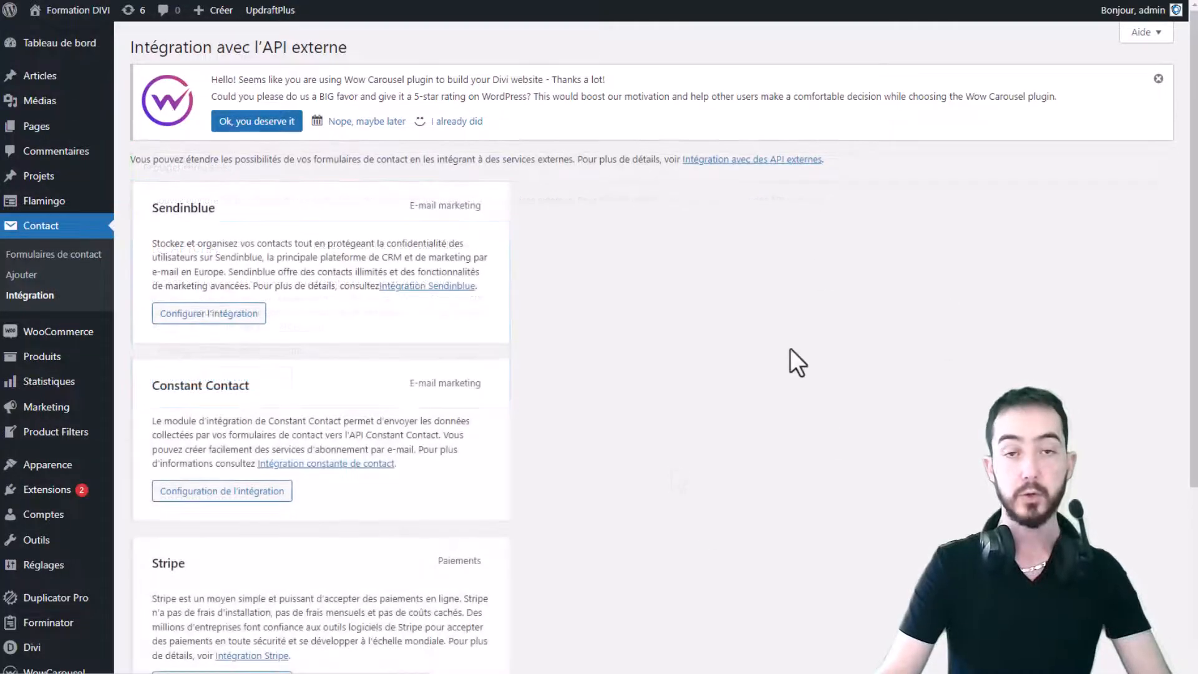
Check the activation status of reCAPTCHA in the list of integrations
scroll(865, 243, down, 4)
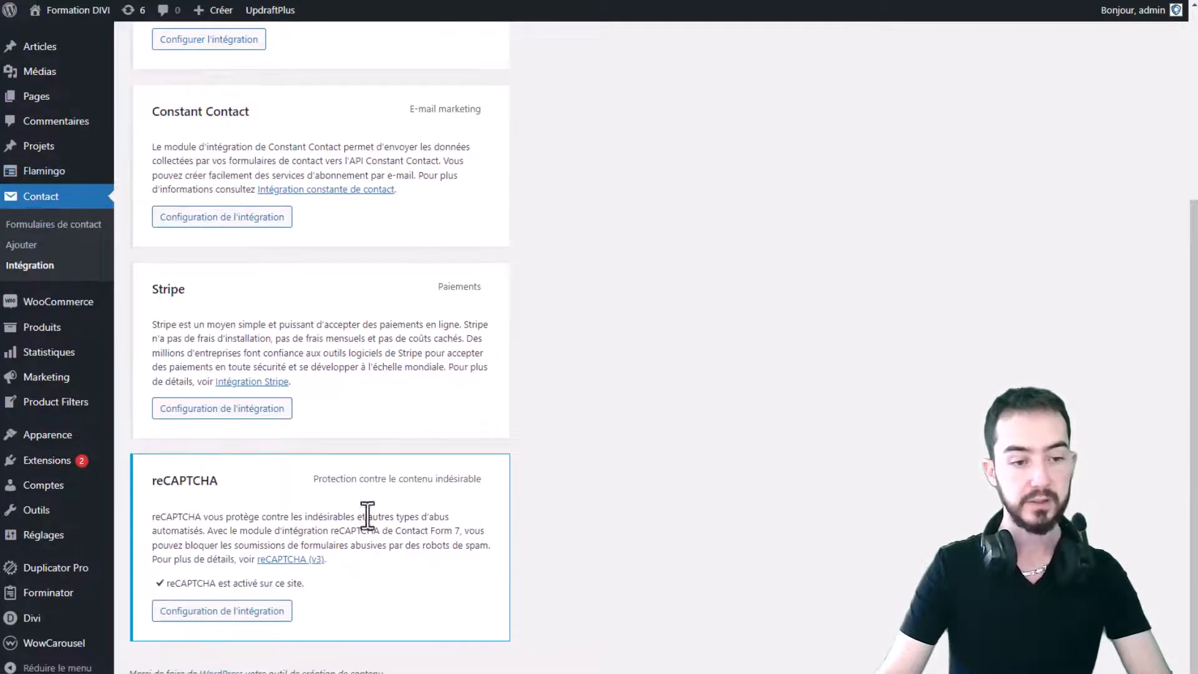
drag(160, 583, 314, 580)
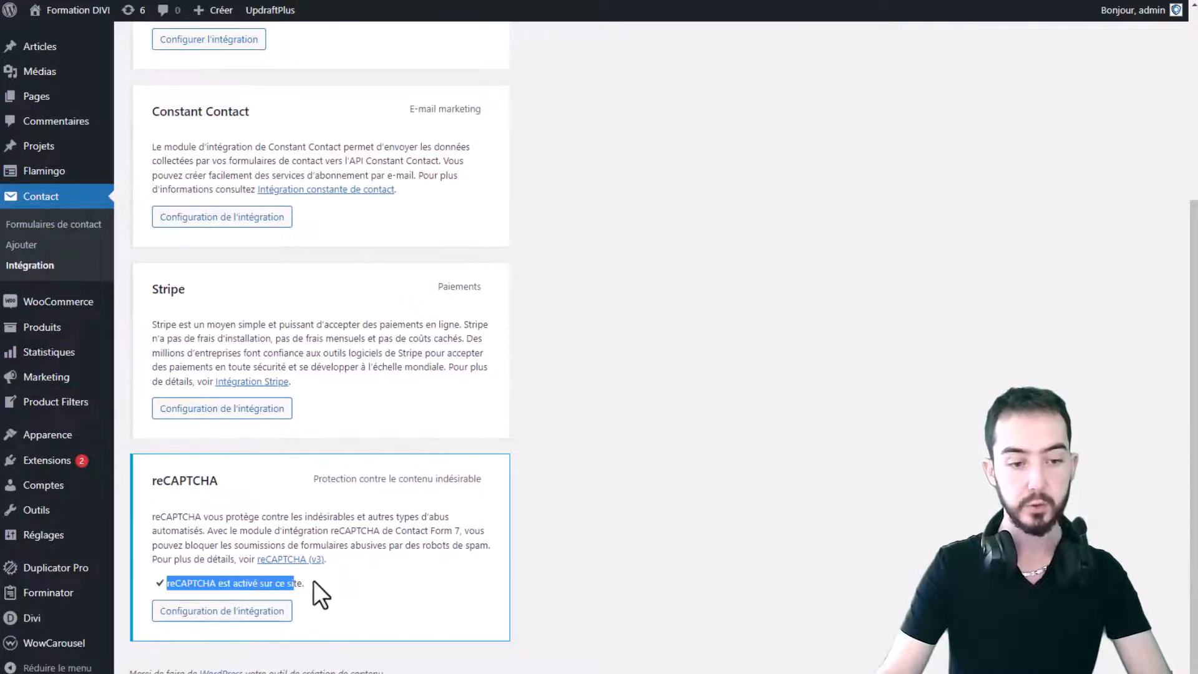
click(679, 425)
Review the form template of "Contact from contact form 7" and return to the external API integrations list
click(62, 224)
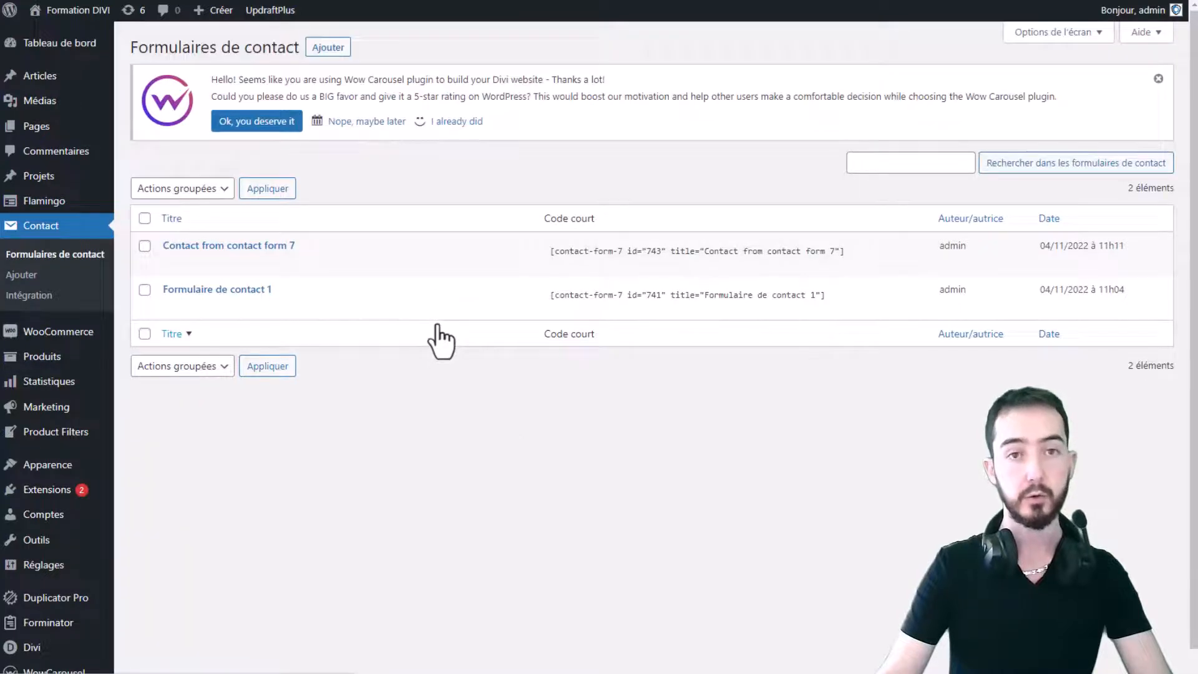
click(205, 247)
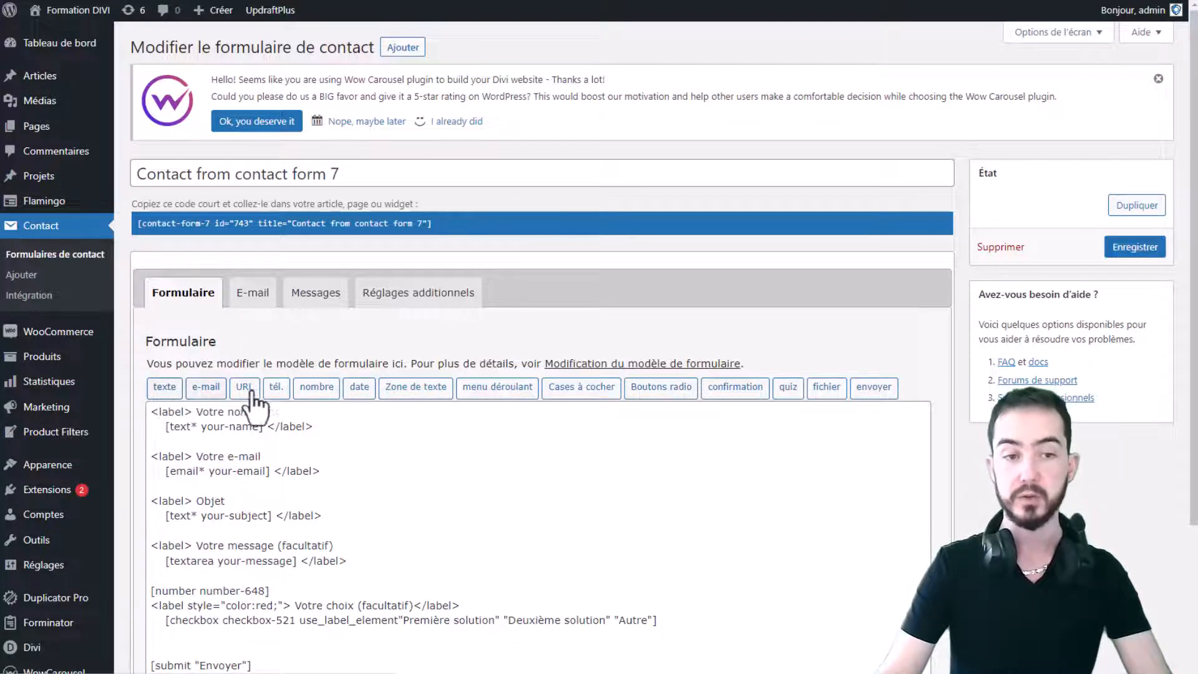
click(44, 295)
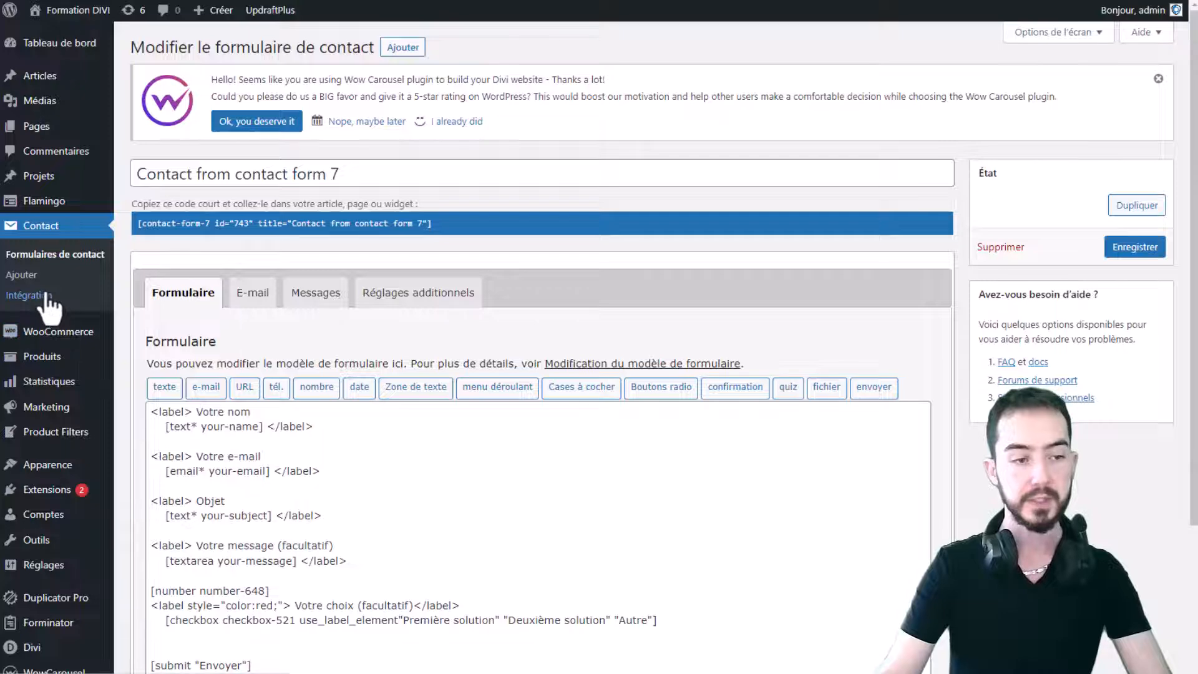
scroll(307, 574, down, 5)
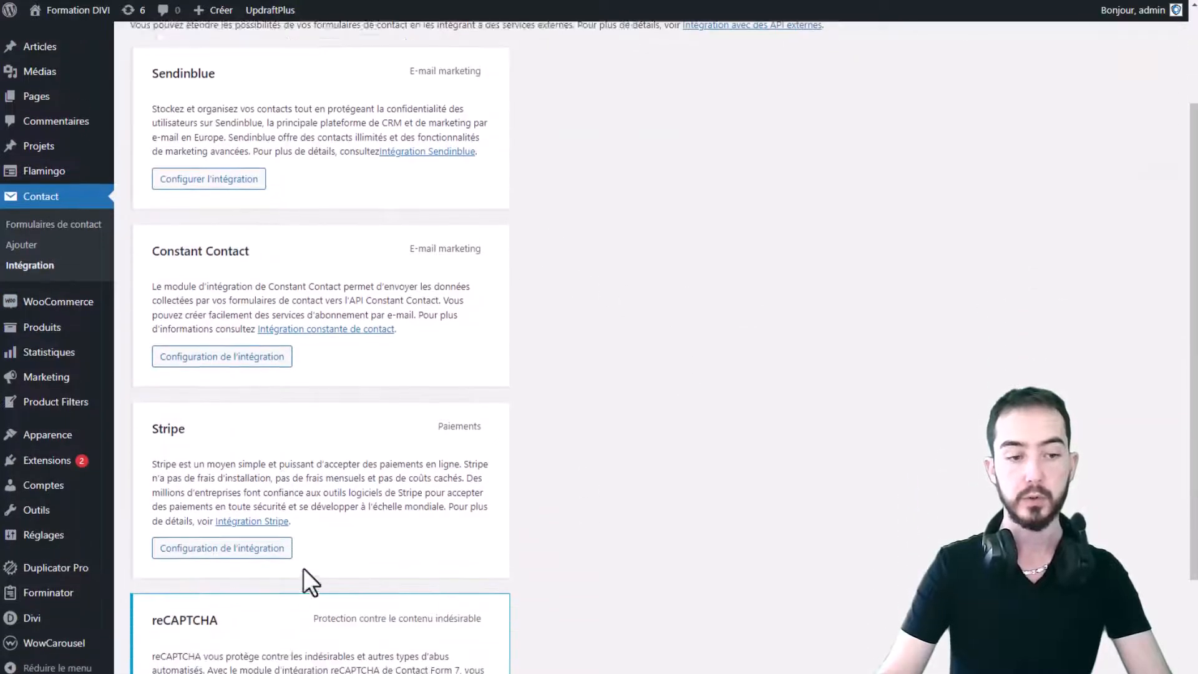